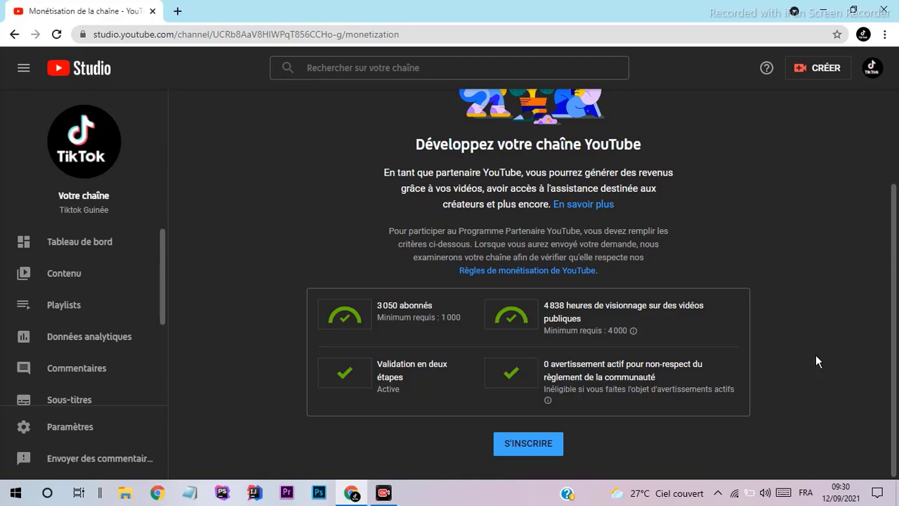
Step: Start the Partner Program sign-up, then tick and accept the rules in Étape 1
mouse_move(897, 330)
left_mouse_down()
mouse_move(898, 299)
mouse_move(898, 328)
left_mouse_up()
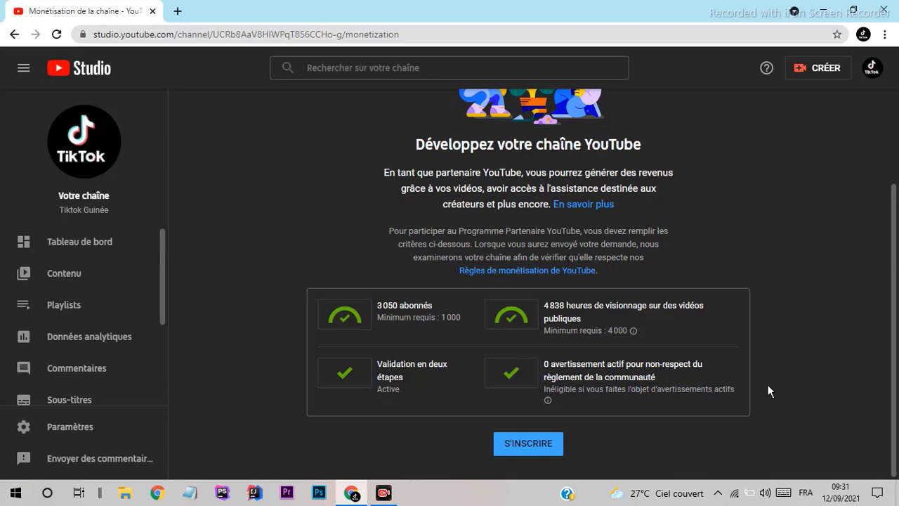
left_click(538, 444)
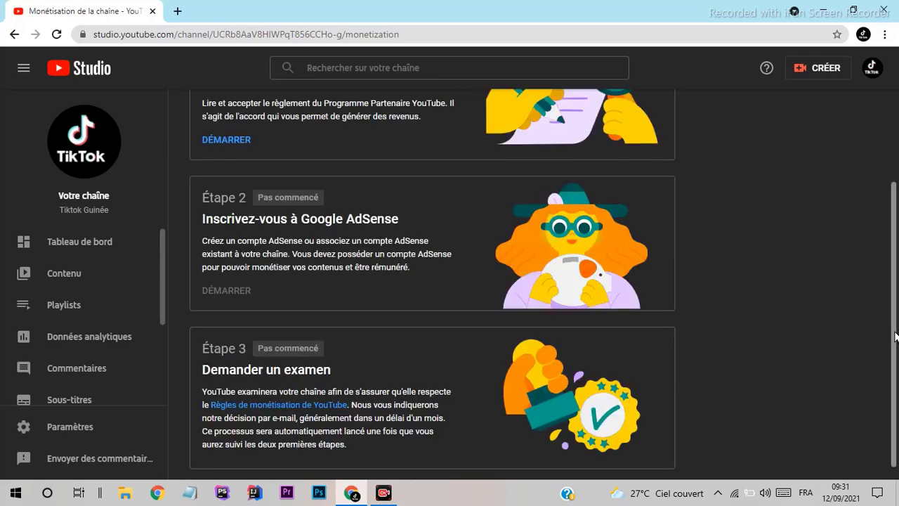
left_click_drag(895, 338, 897, 266)
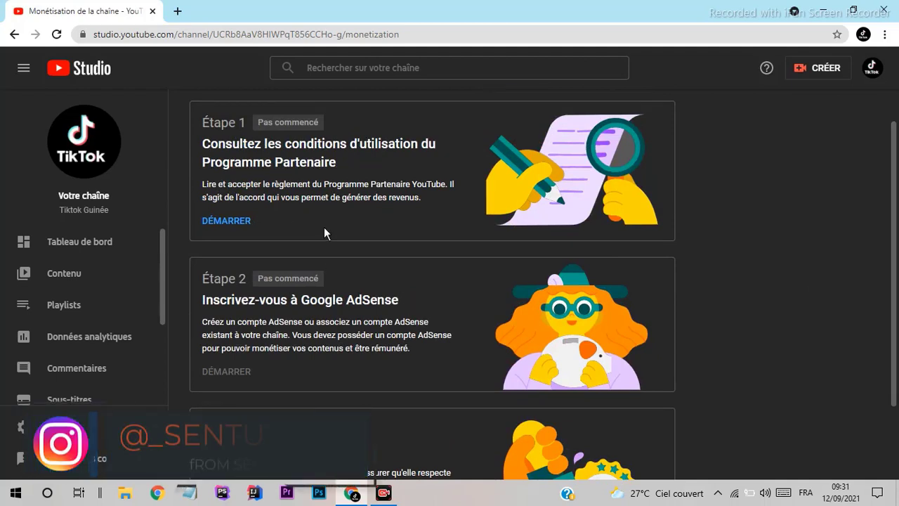
left_click(231, 220)
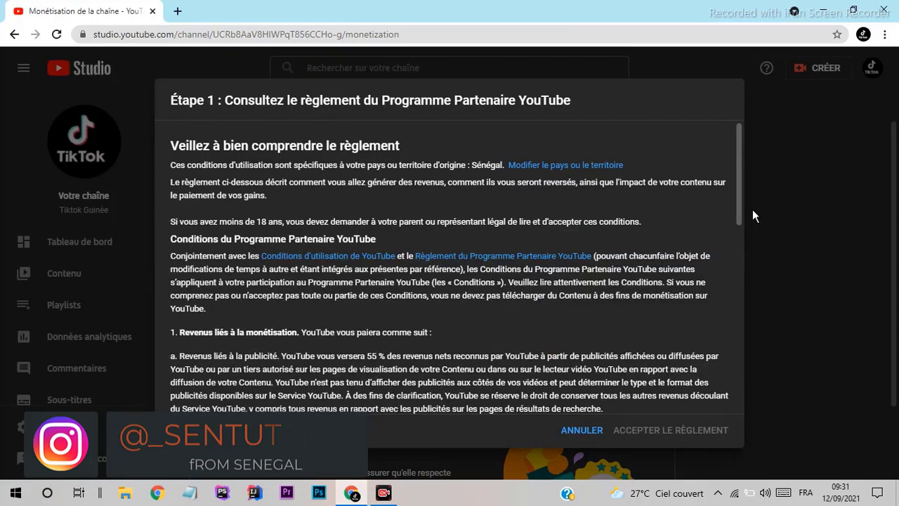
left_click_drag(741, 190, 777, 462)
left_click(176, 387)
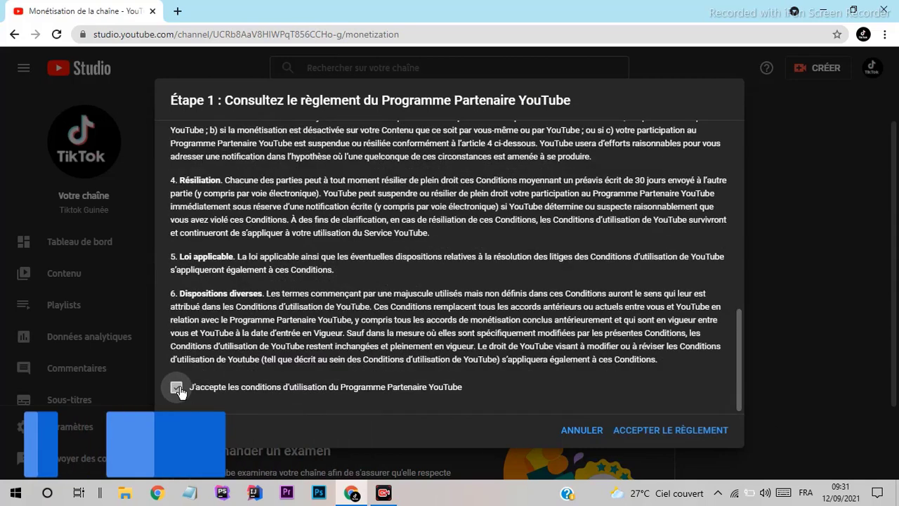
left_click(698, 430)
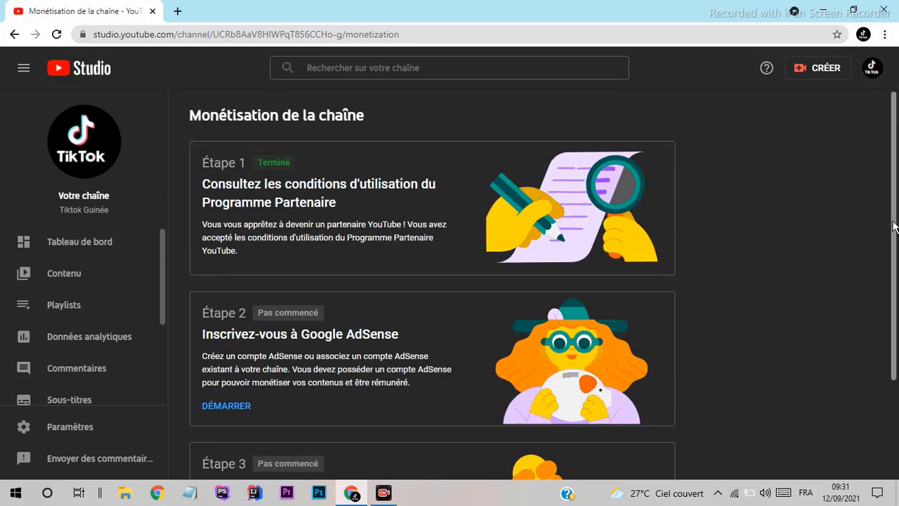
Step: Select the Étape 2 sentence about linking an existing AdSense account, including its final period
left_click_drag(894, 225, 894, 322)
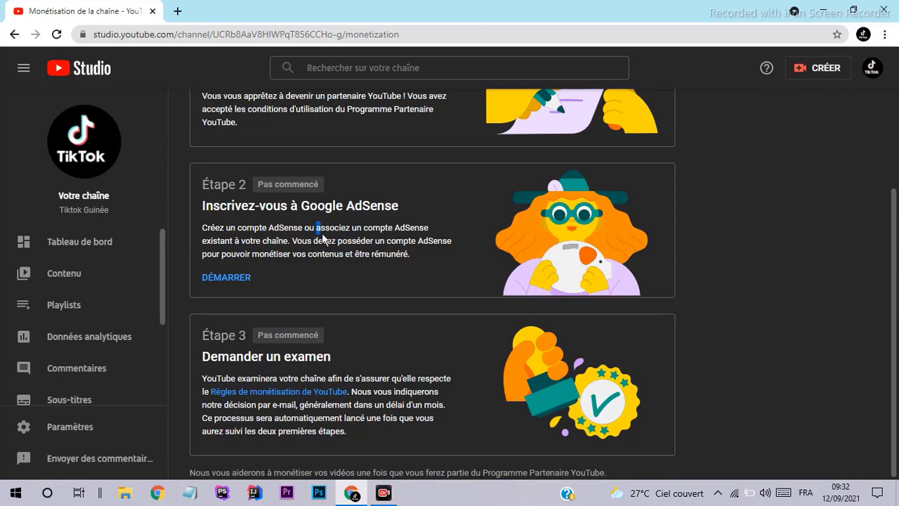
left_click_drag(316, 229, 290, 241)
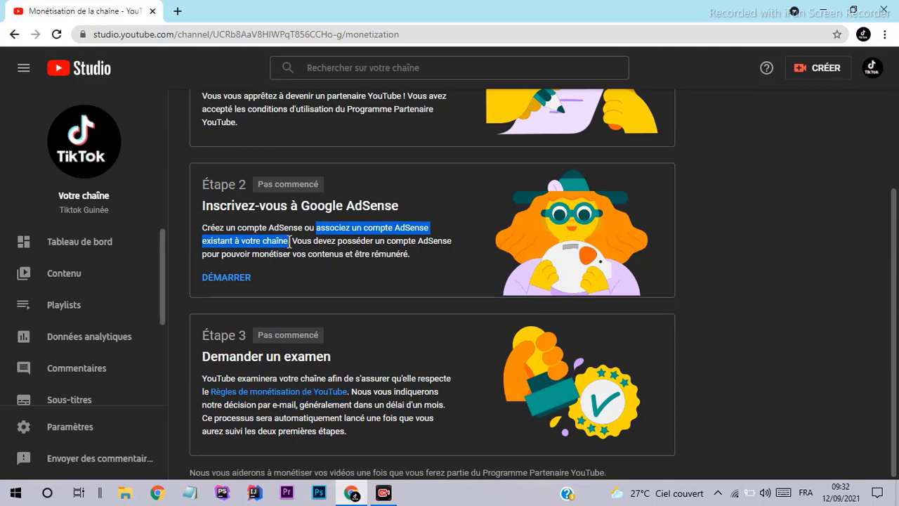
left_click_drag(289, 243, 291, 242)
key("ctrl+c")
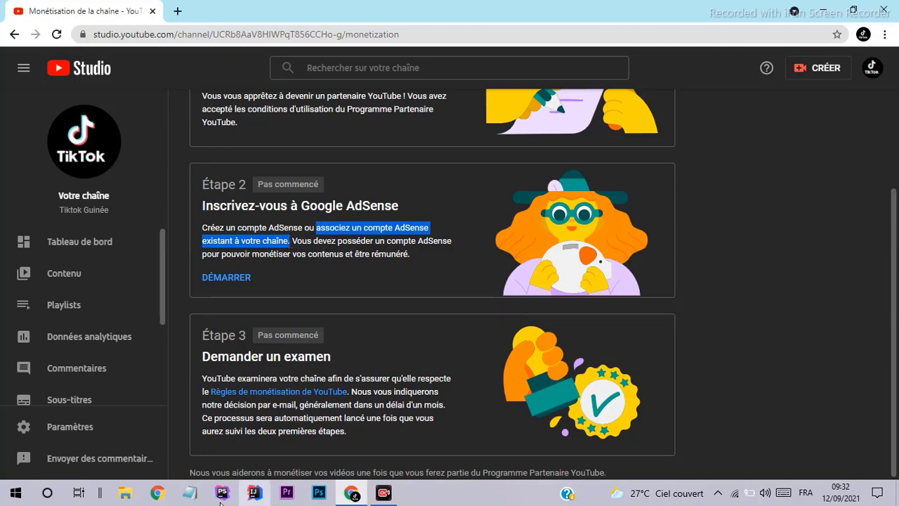
Step: Paste the sentence into a new Notepad note and go back to Chrome
left_click(190, 497)
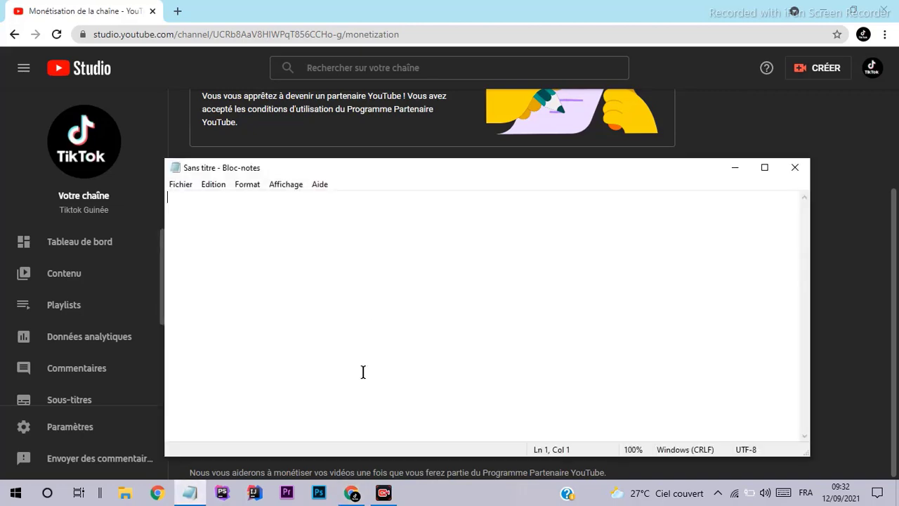
key("ctrl+v")
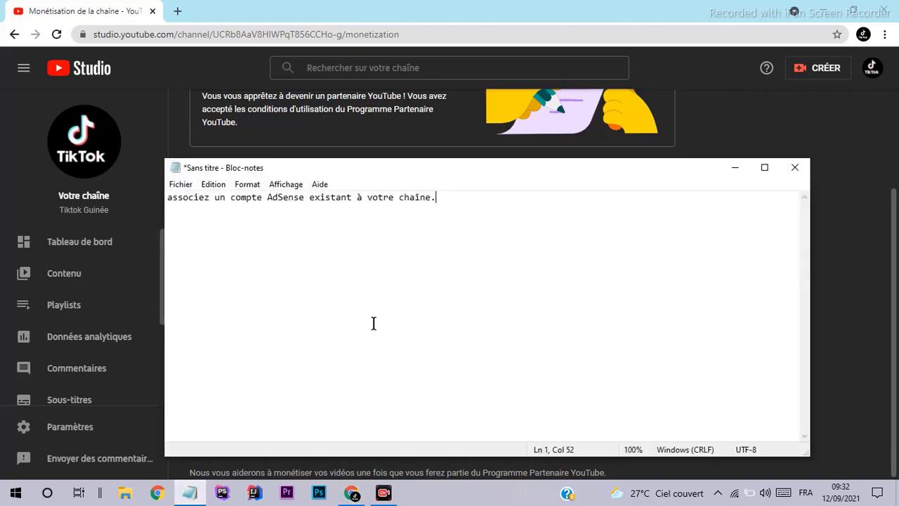
left_click(768, 126)
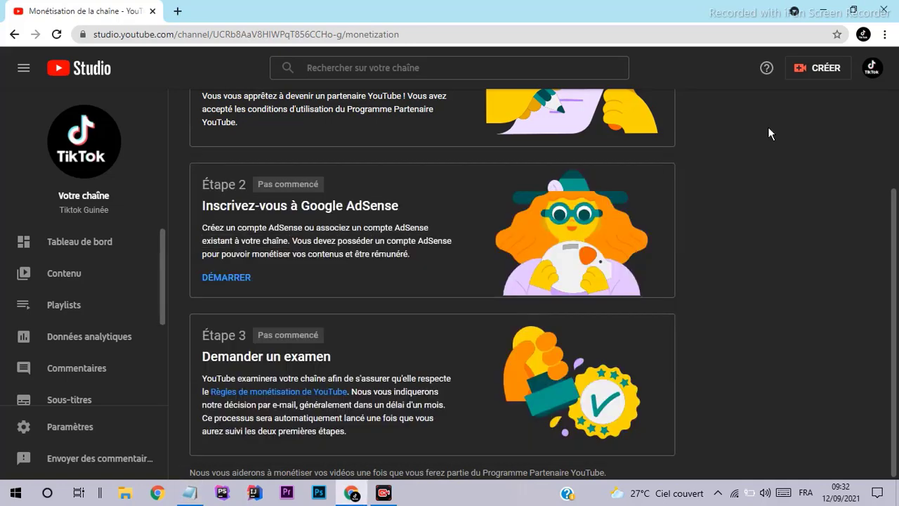
Step: Start Étape 2, answer 'Oui, j'ai déjà un compte' for AdSense, and continue
left_click(236, 283)
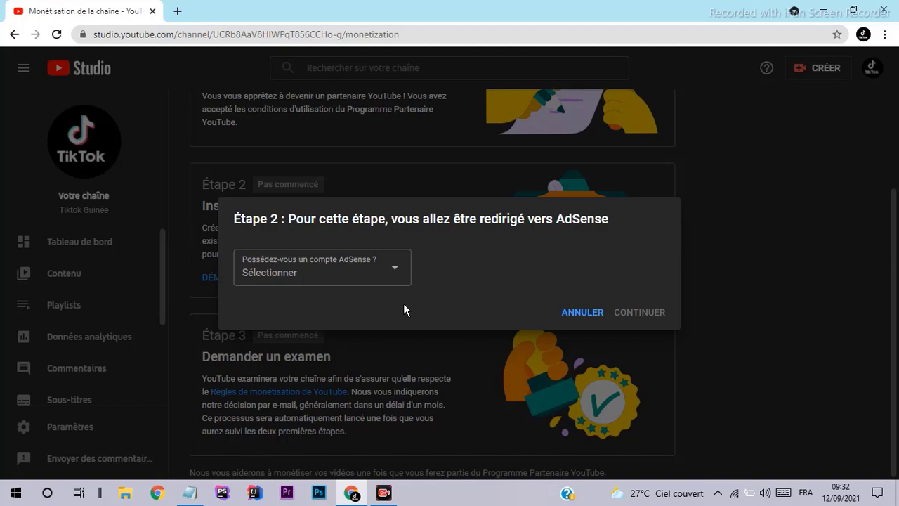
left_click(395, 270)
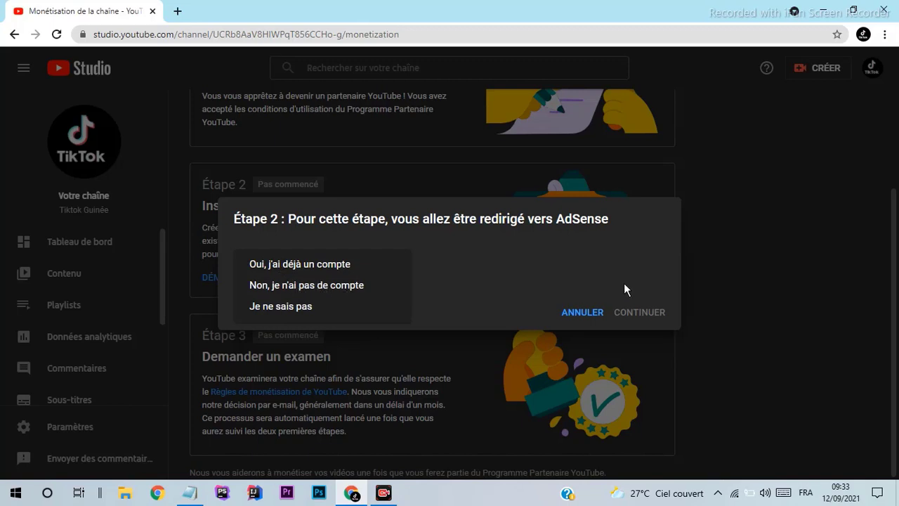
left_click(298, 264)
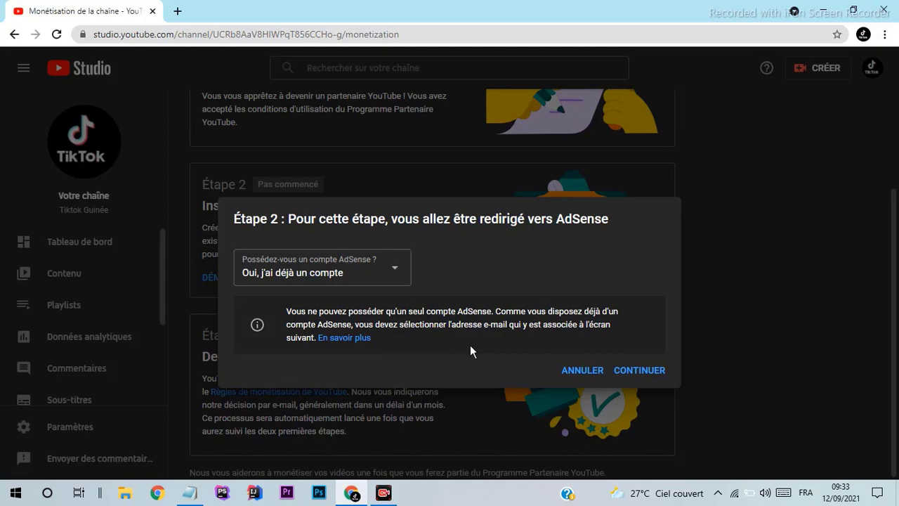
left_click(637, 370)
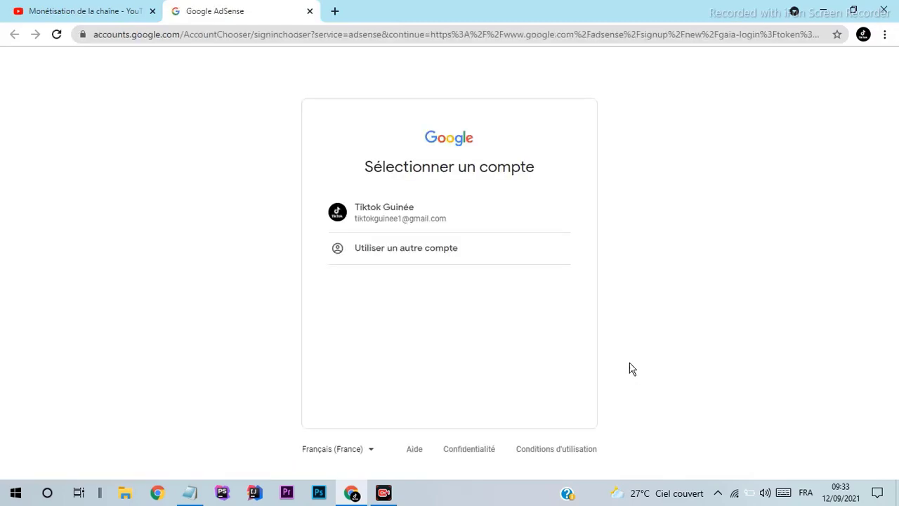
Step: Sign in with a different Google account using its e-mail address and password
left_click(408, 253)
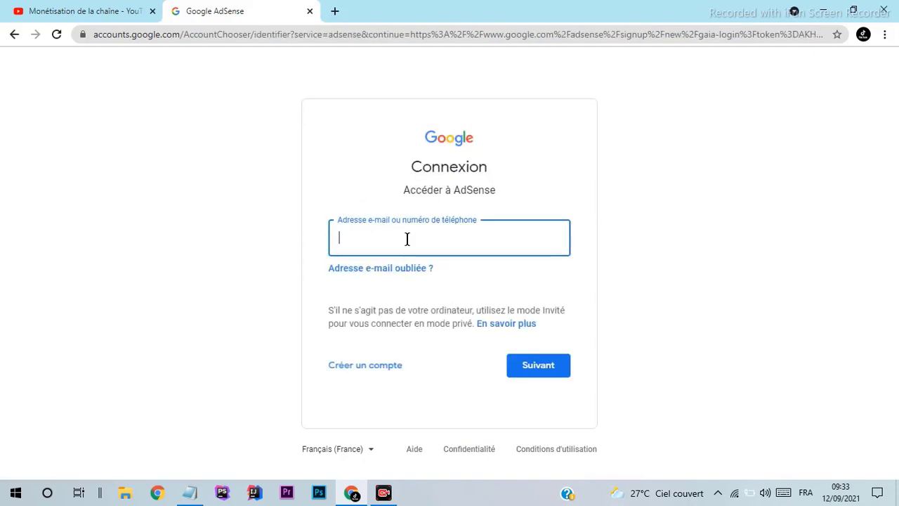
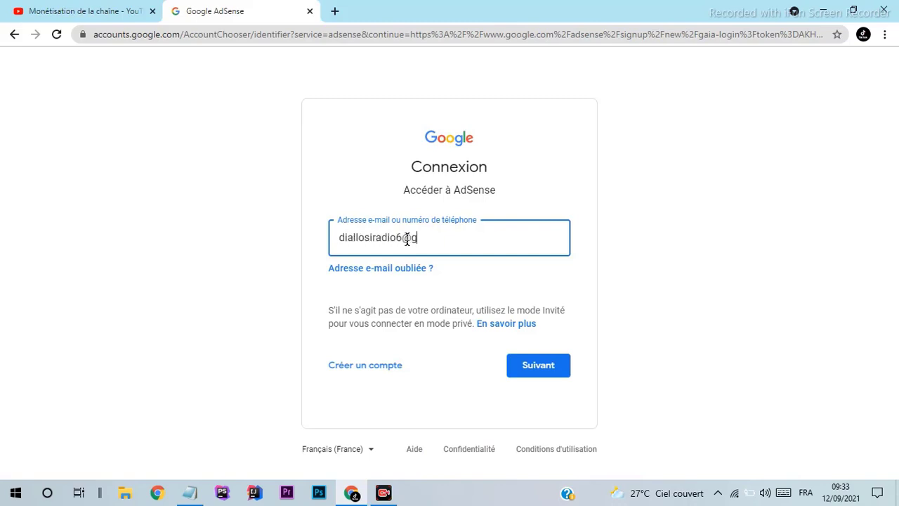
key("Return")
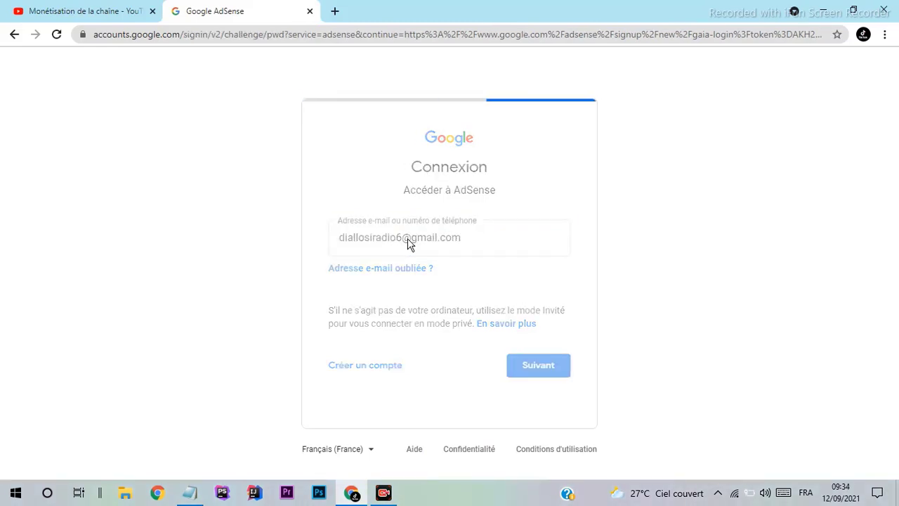
type("************************")
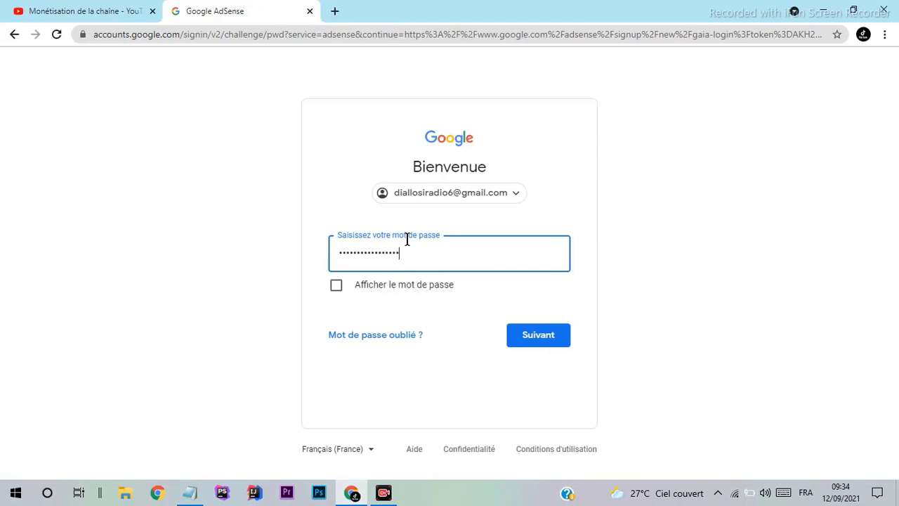
key("Return")
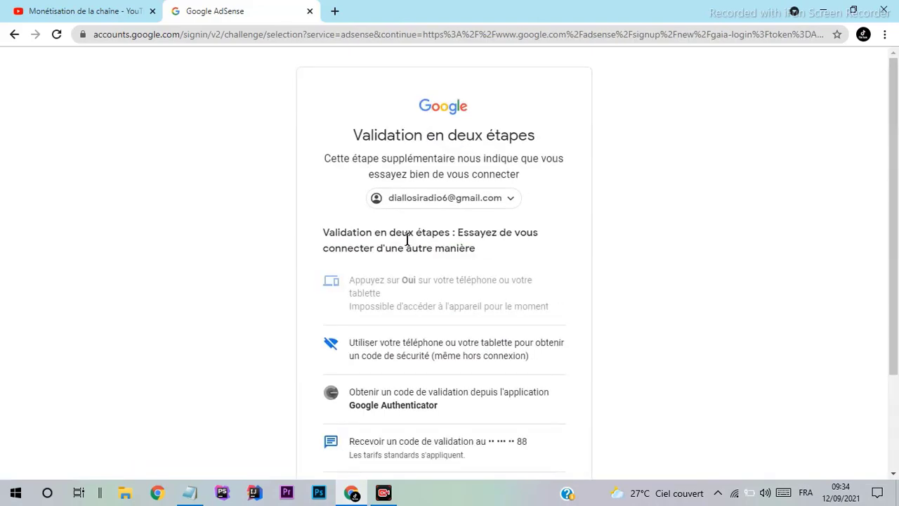
Step: Choose SMS verification and submit the six-digit code, correcting it after the first try
scroll(407, 238, "down", 2)
left_click(491, 317)
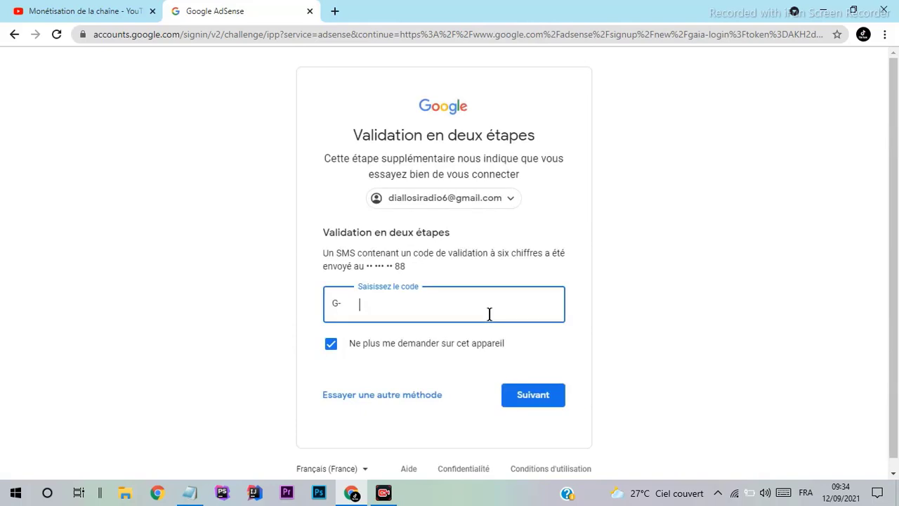
left_click(622, 339)
left_click_drag(894, 257, 896, 259)
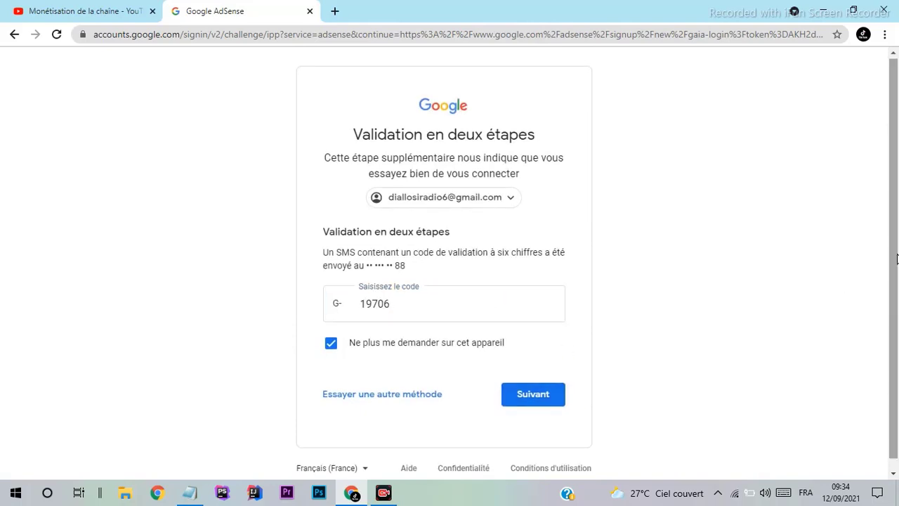
left_click(540, 398)
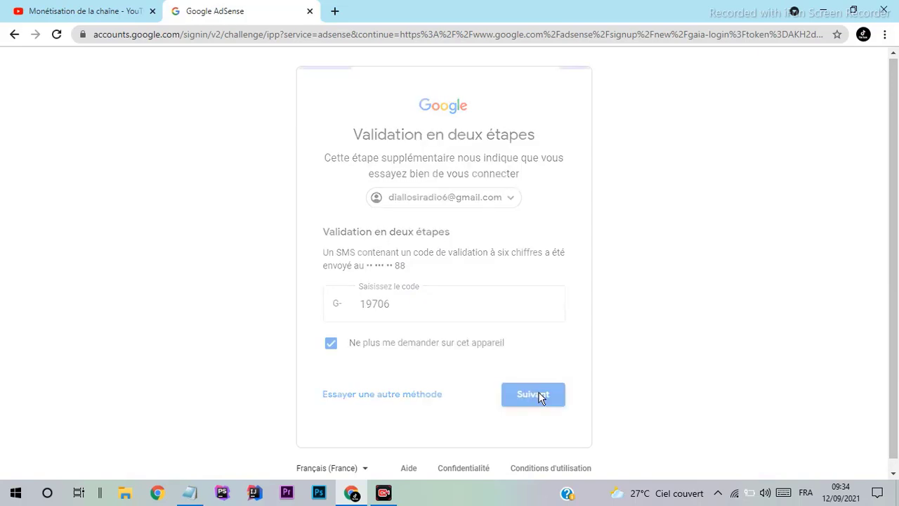
left_click(491, 305)
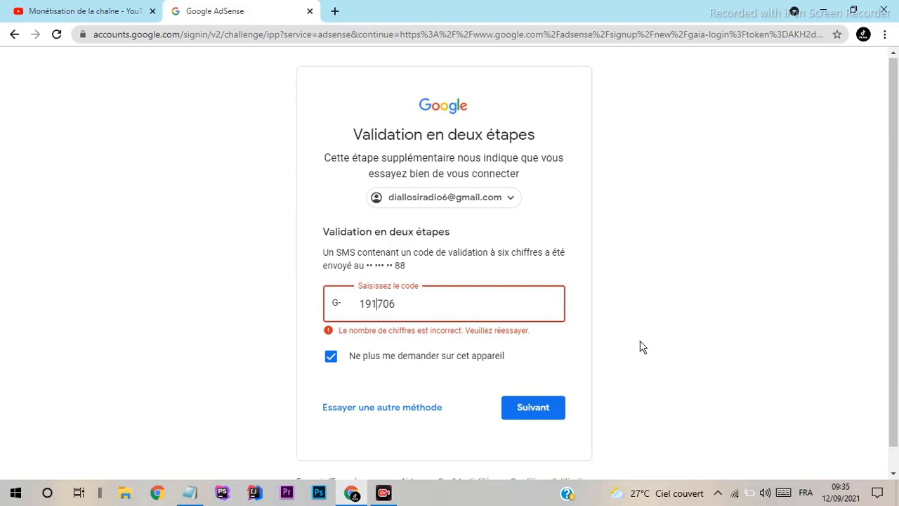
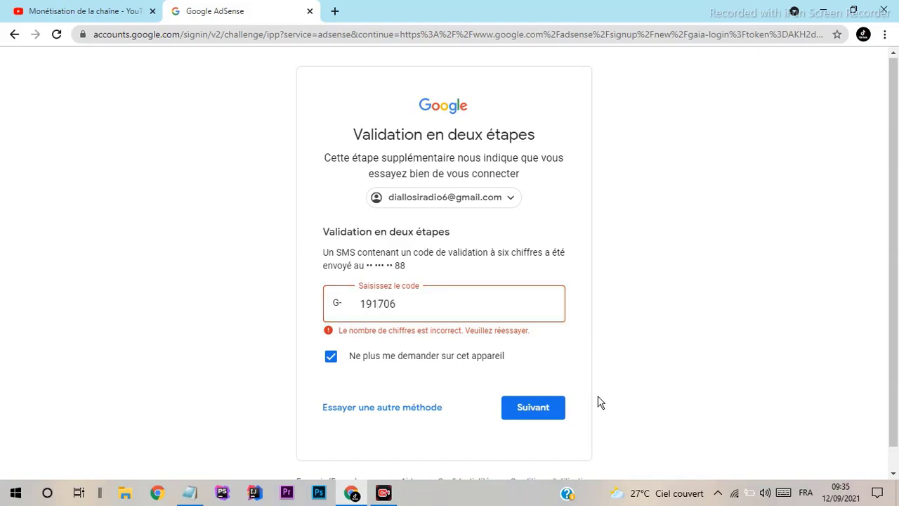
left_click(533, 410)
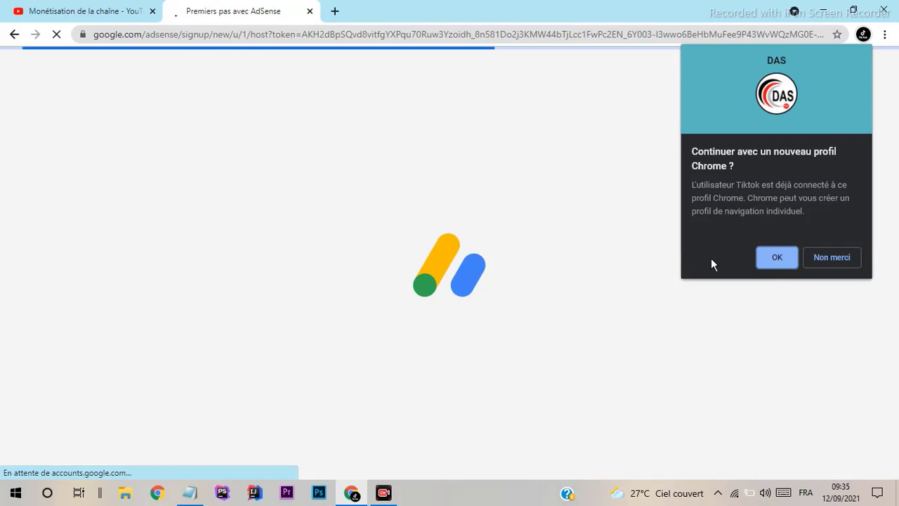
Step: Decline the new Chrome profile and scroll the AdSense sign-up page down to Accepter l'association
left_click(835, 258)
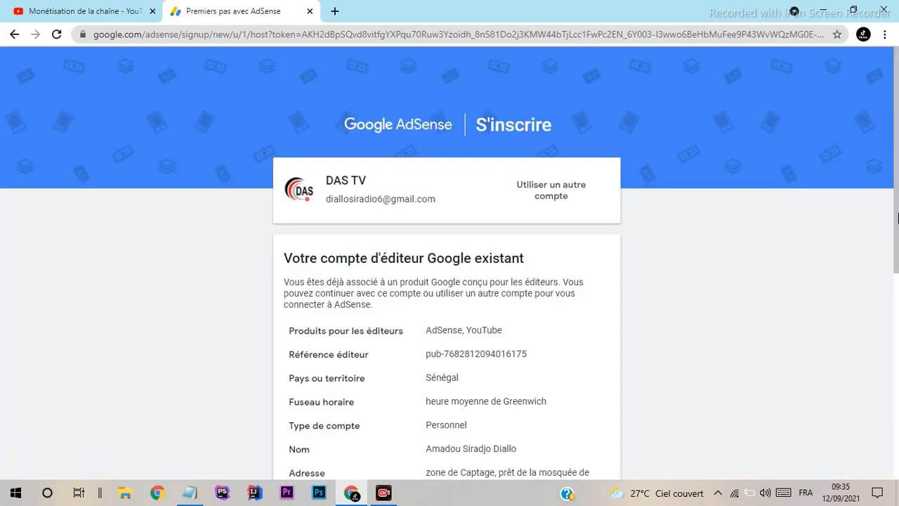
mouse_move(897, 218)
left_mouse_down()
mouse_move(898, 277)
mouse_move(898, 216)
left_mouse_up()
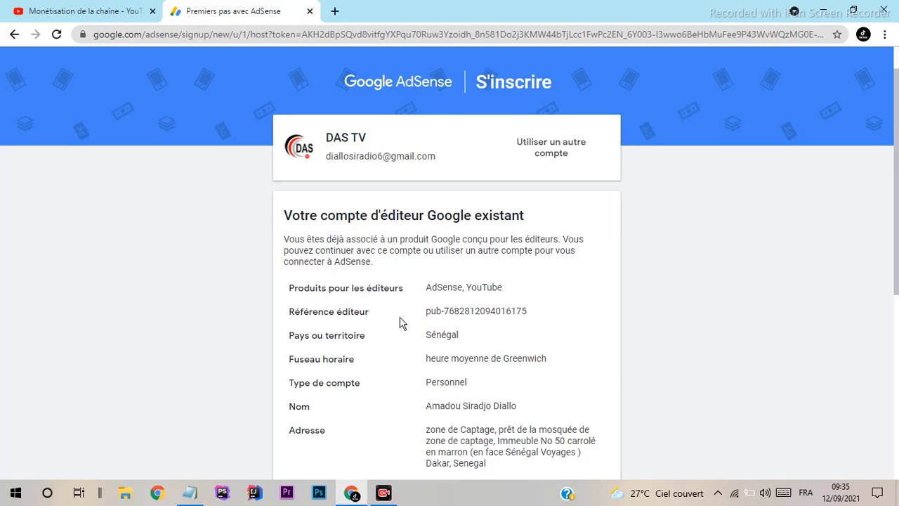
left_click_drag(897, 135, 896, 342)
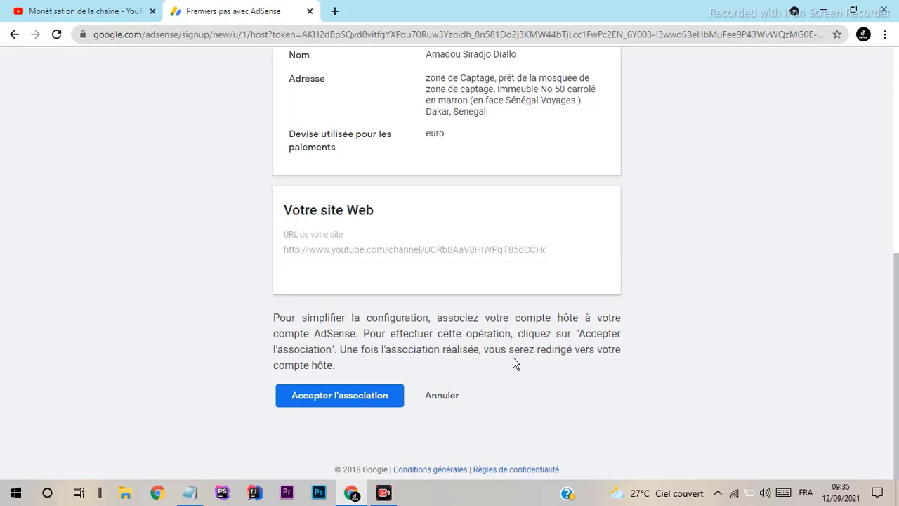
Step: Accept the association of the AdSense account with the YouTube channel
left_click(348, 397)
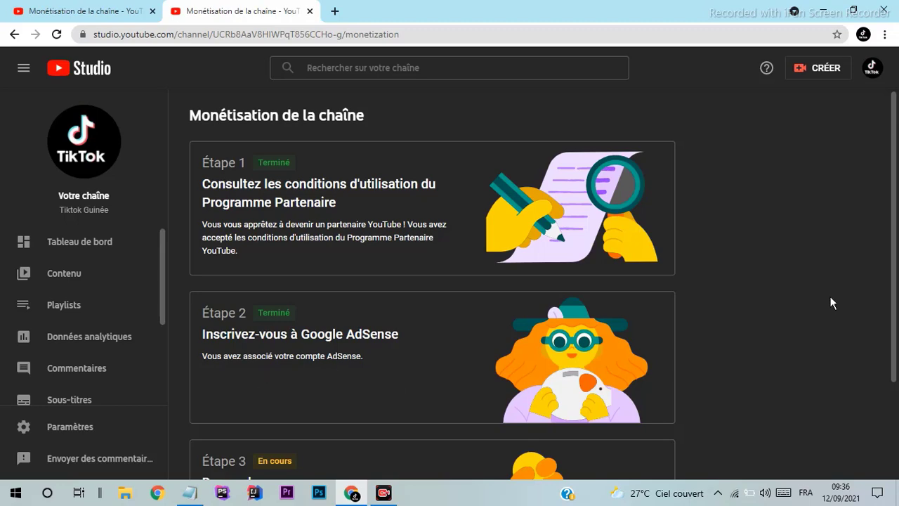
left_click_drag(894, 243, 895, 338)
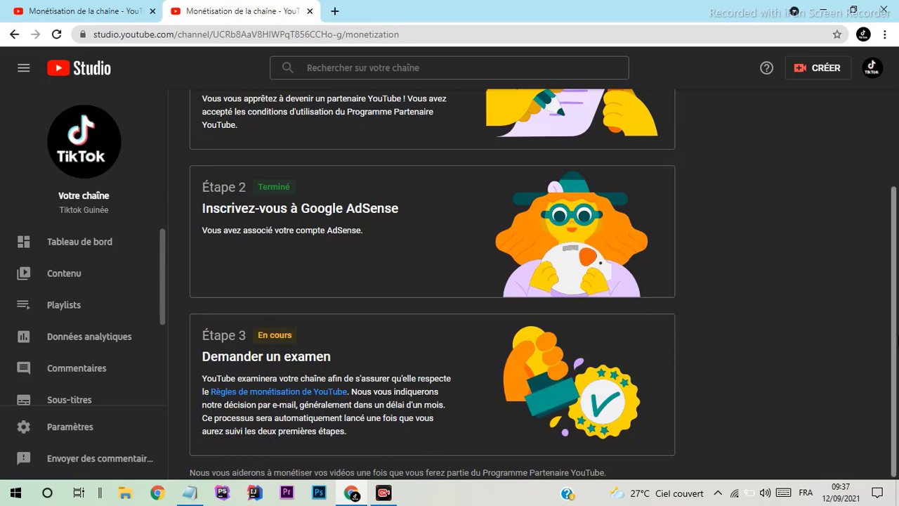
scroll(885, 191, "up", 2)
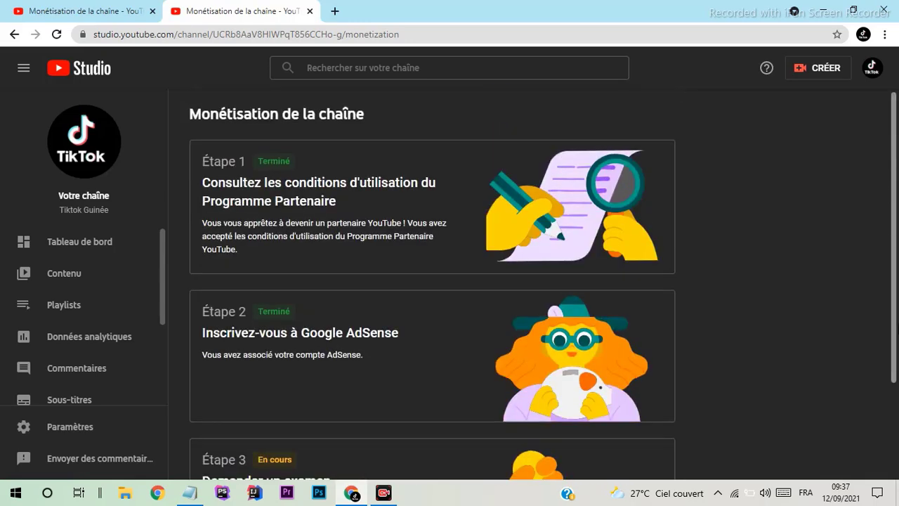
scroll(884, 190, "down", 2)
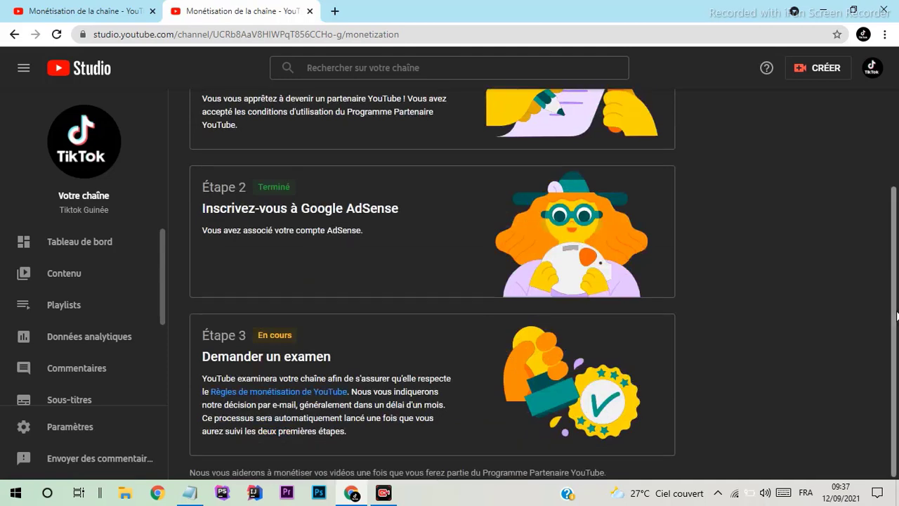
scroll(895, 267, "up", 1)
scroll(896, 268, "up", 2)
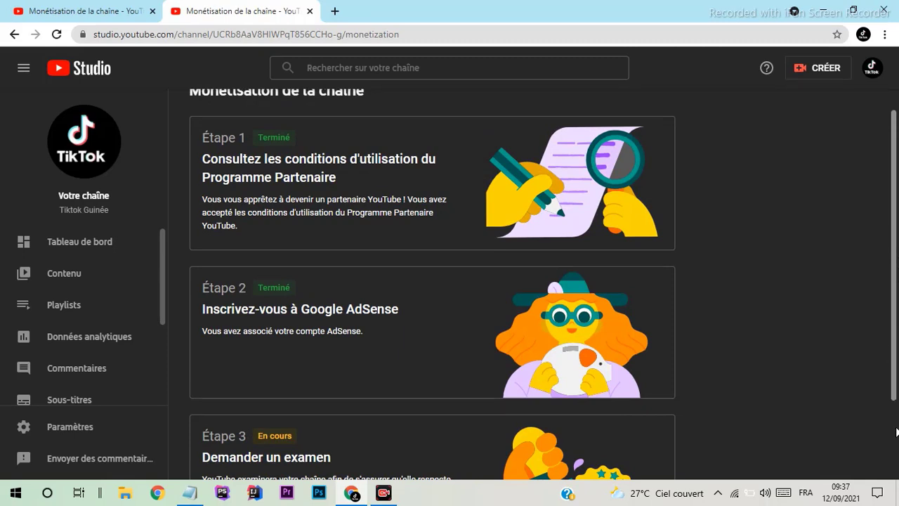
scroll(892, 408, "down", 3)
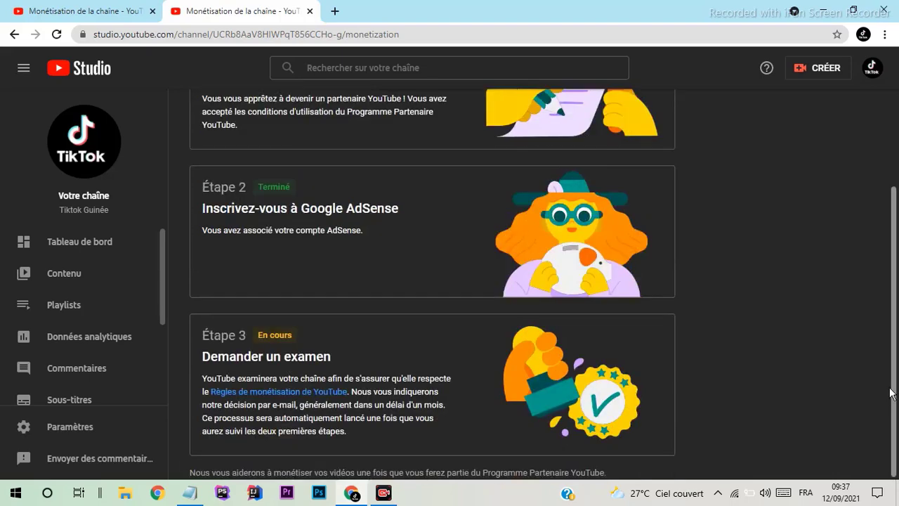